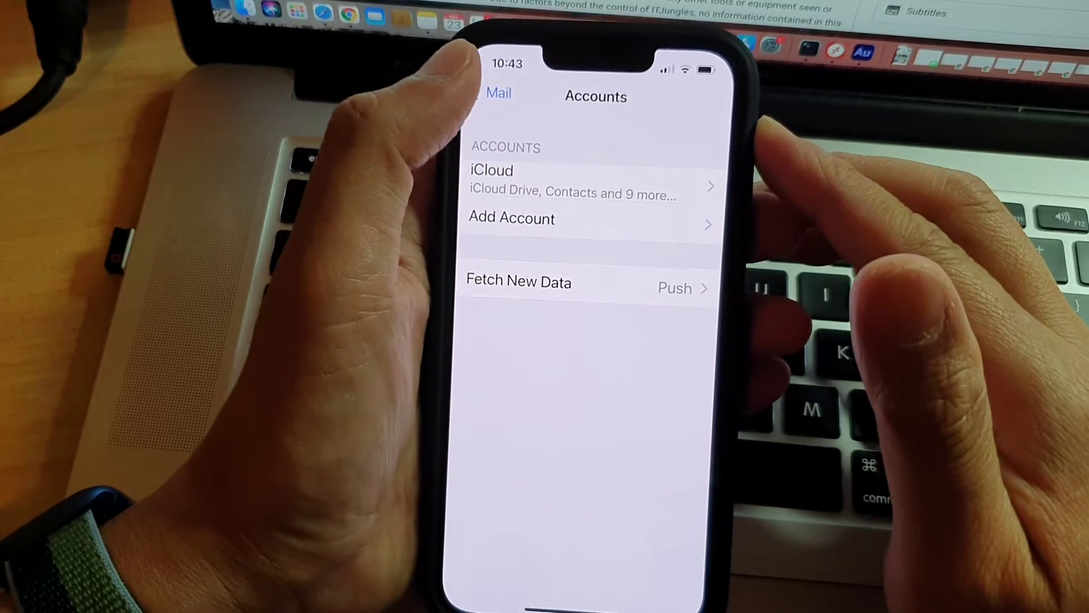
Back out of Mail's Accounts page and swipe up to the Home Screen
{"action": "left_click", "coordinate": [494, 96]}
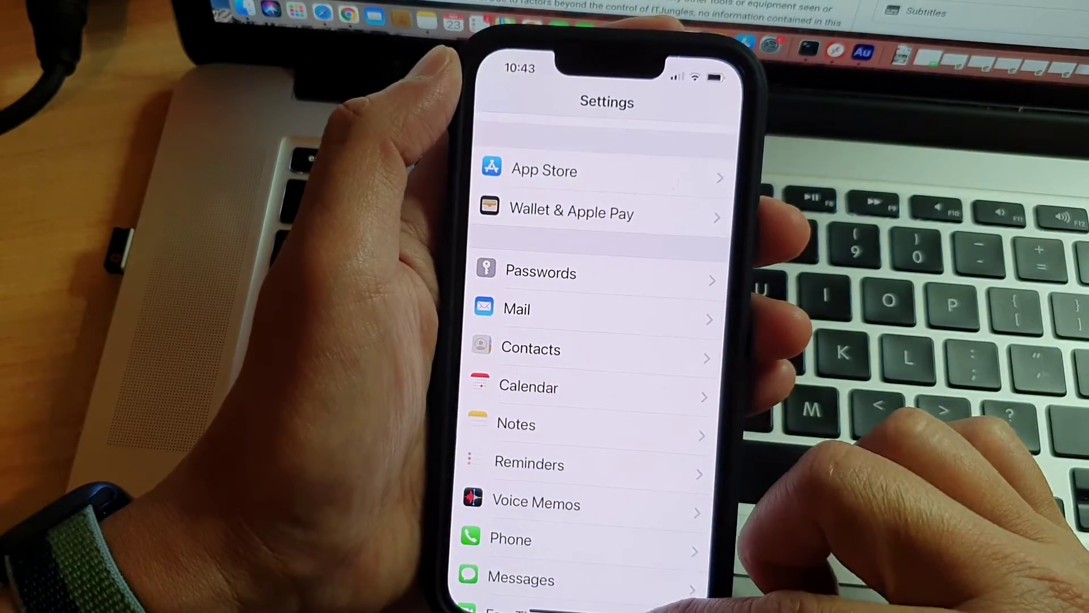
{"action": "left_click_drag", "start_coordinate": [587, 607], "coordinate": [587, 409]}
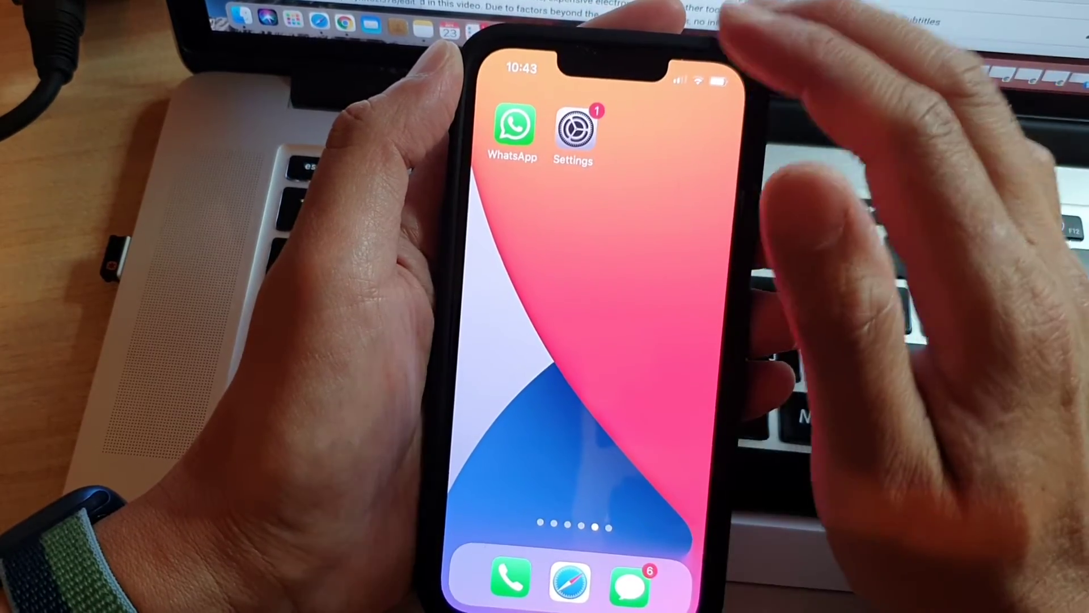
Reopen Settings and go to Mail > Accounts > Add Account to add a Google account
{"action": "left_click", "coordinate": [581, 135]}
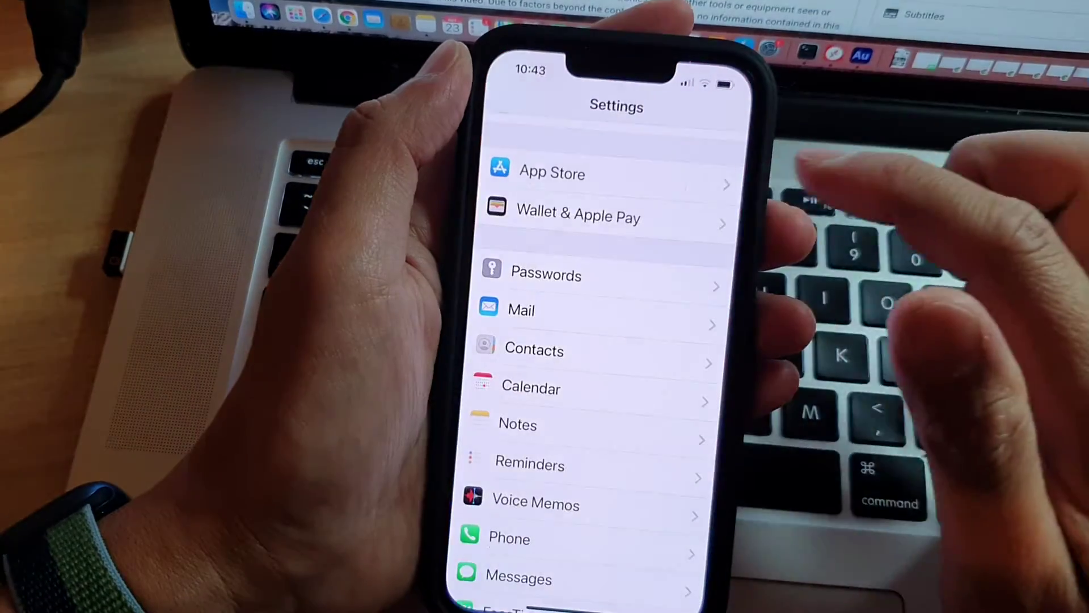
{"action": "scroll", "coordinate": [613, 341], "scroll_direction": "up", "scroll_amount": 2}
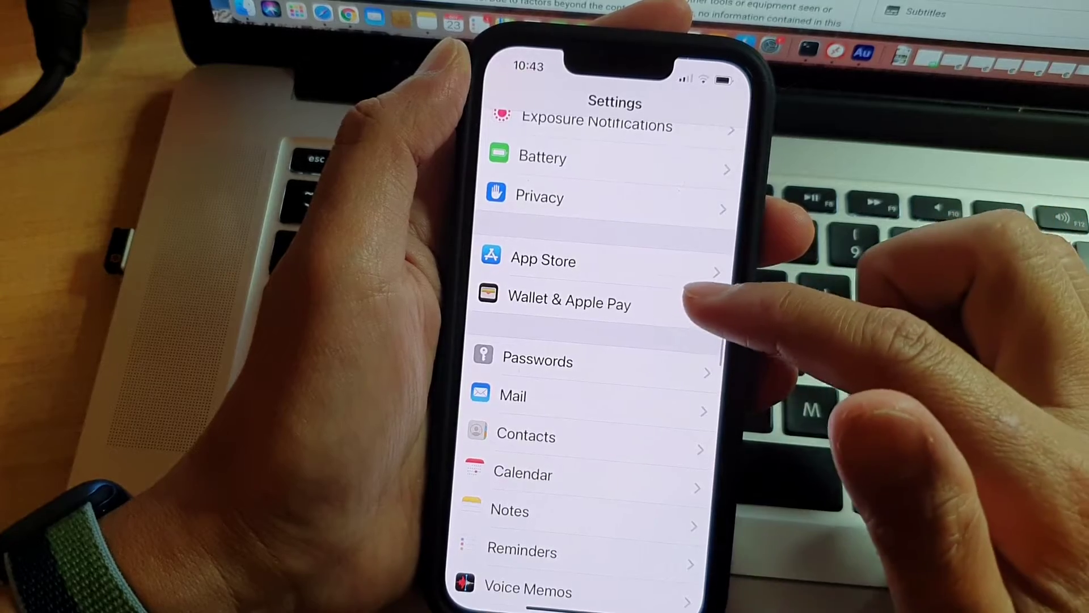
{"action": "scroll", "coordinate": [681, 375], "scroll_direction": "down", "scroll_amount": 2}
{"action": "scroll", "coordinate": [698, 323], "scroll_direction": "down", "scroll_amount": 2}
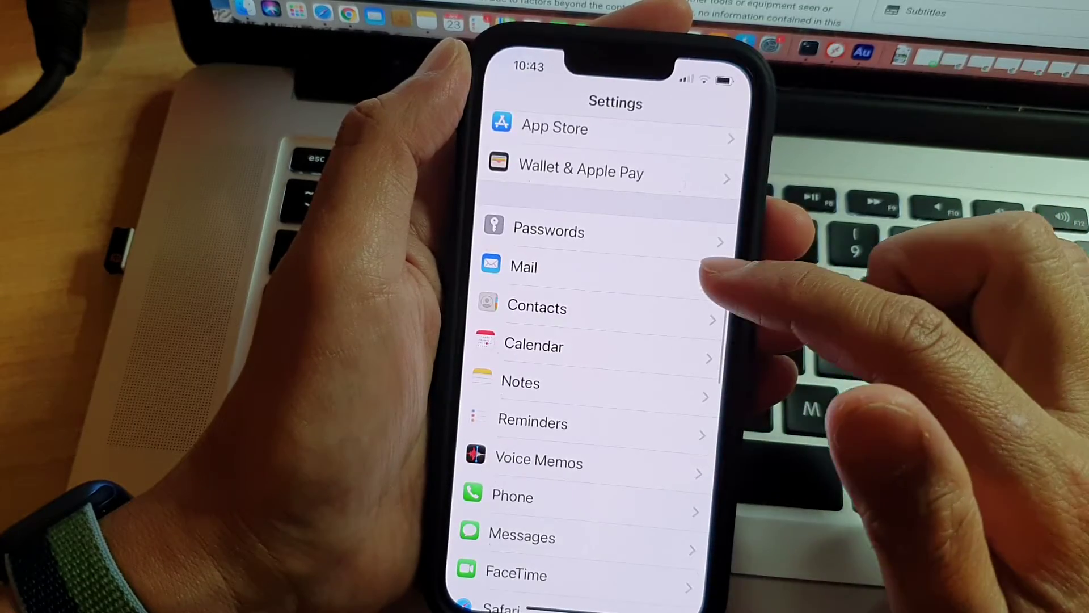
{"action": "left_click", "coordinate": [710, 269]}
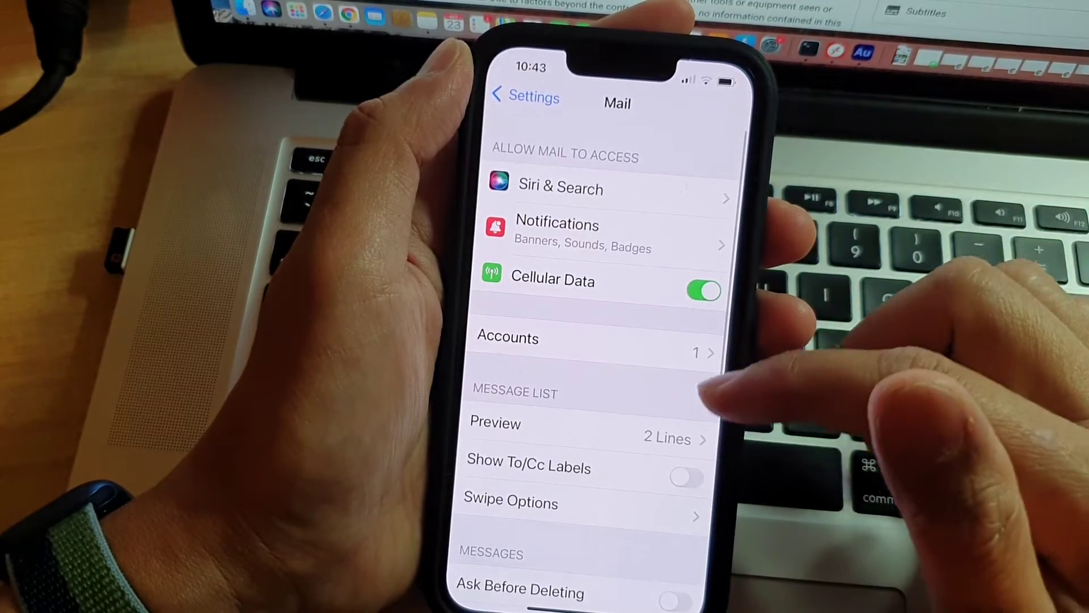
{"action": "left_click", "coordinate": [694, 345]}
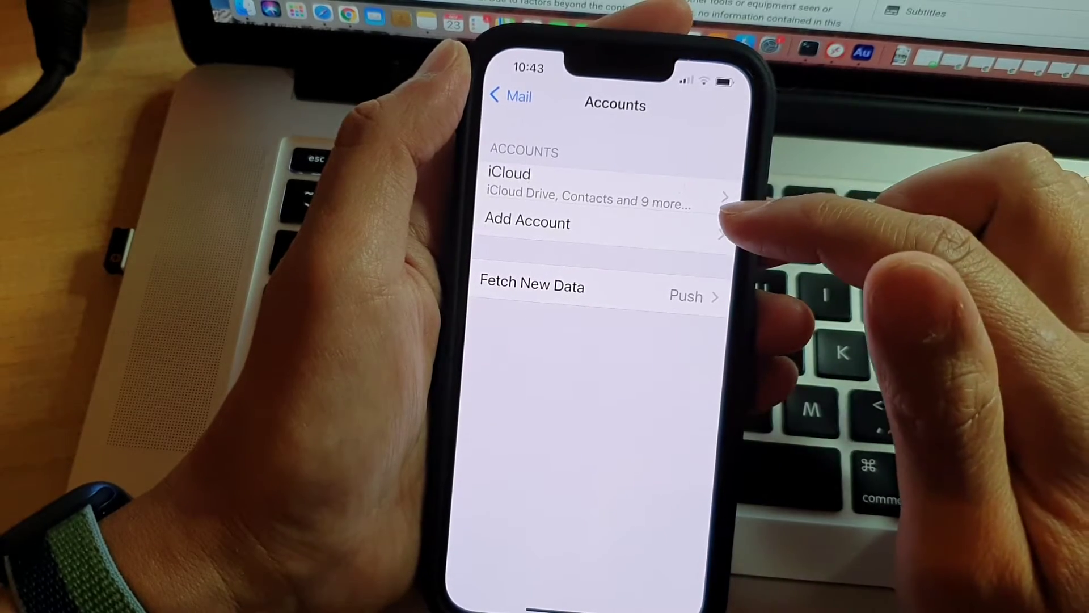
{"action": "left_click", "coordinate": [706, 223]}
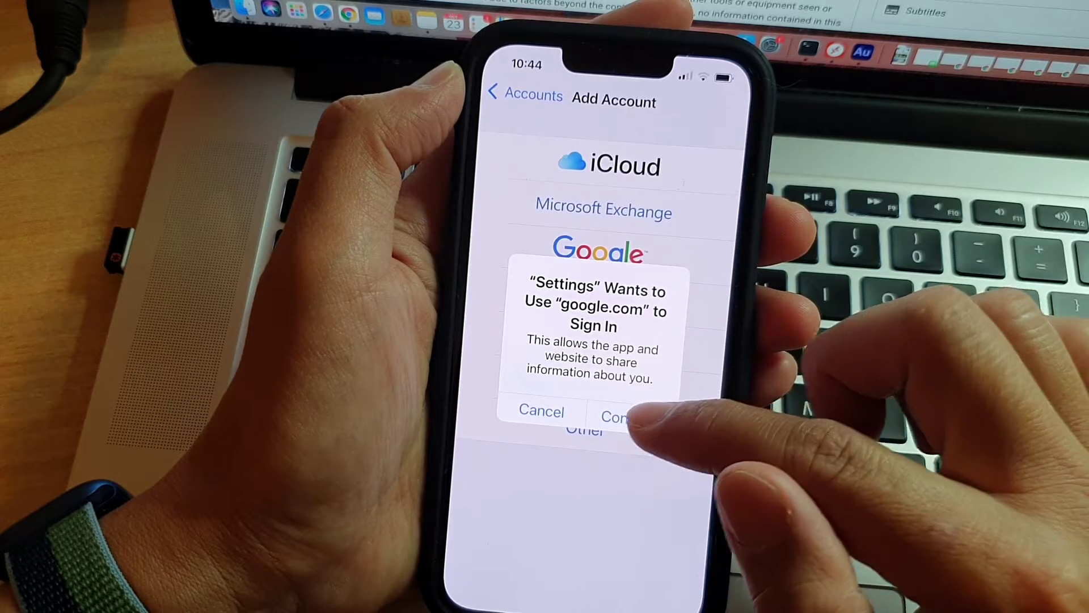
Allow Settings to sign in via google.com and enter the Gmail address
{"action": "left_click", "coordinate": [625, 417]}
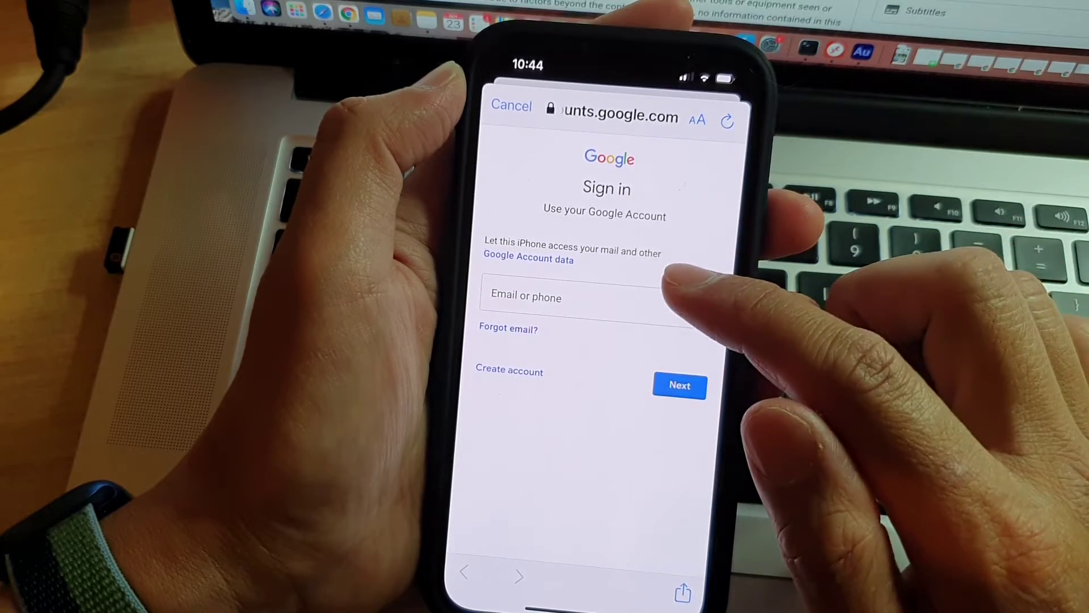
{"action": "left_click", "coordinate": [702, 306]}
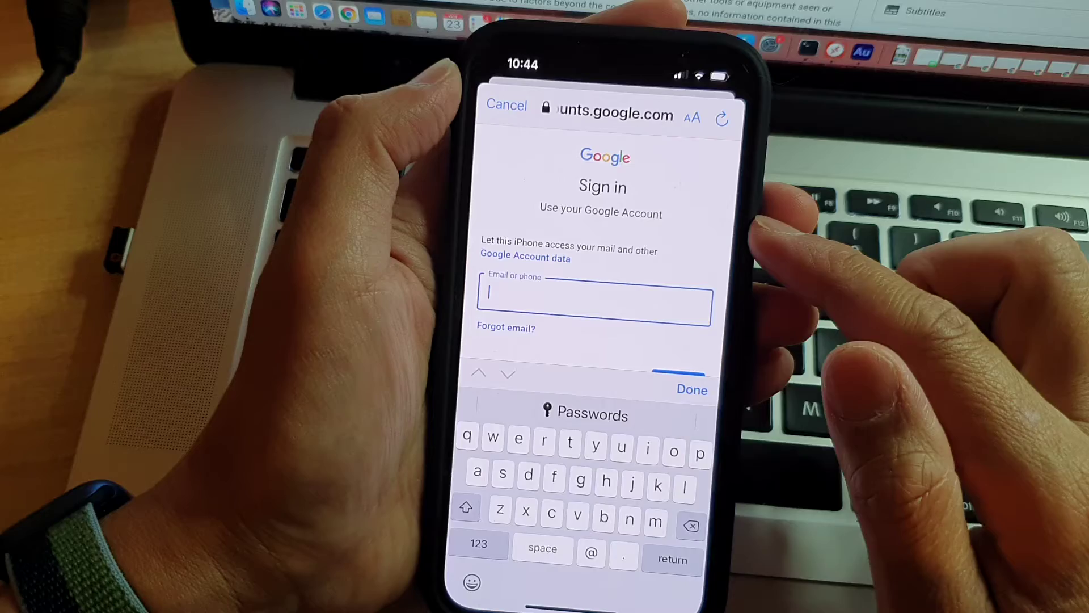
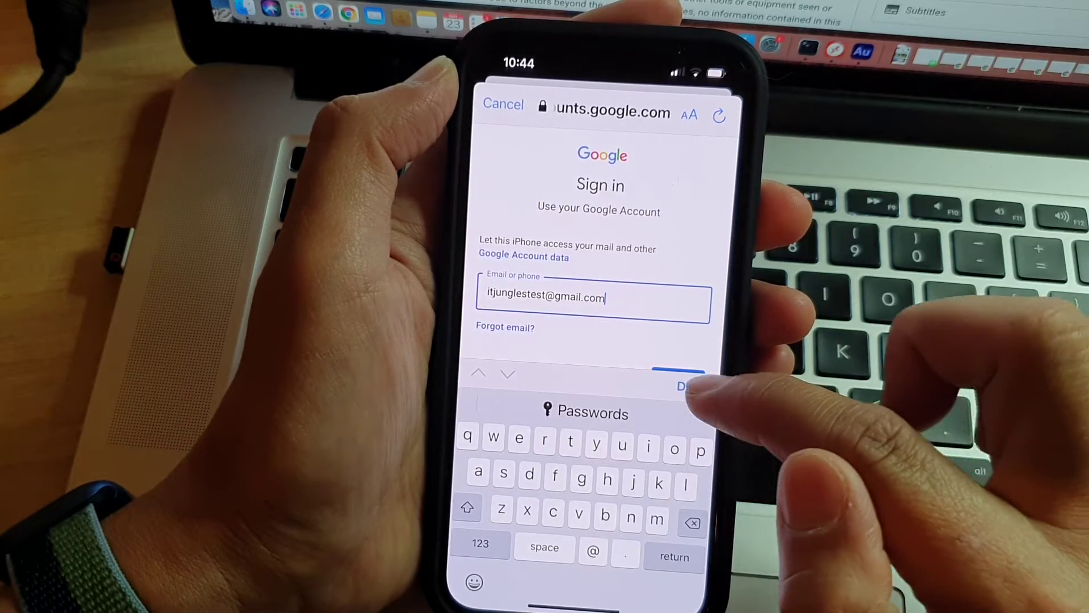
Confirm the Gmail address, enter the account password and sign in to Google
{"action": "left_click", "coordinate": [683, 386]}
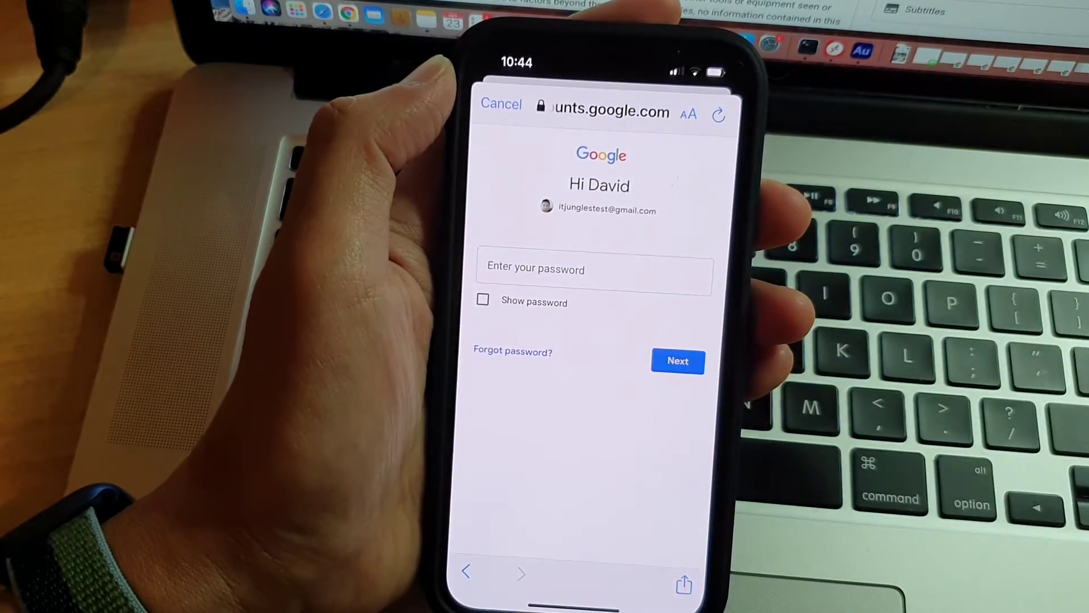
{"action": "left_click", "coordinate": [596, 268]}
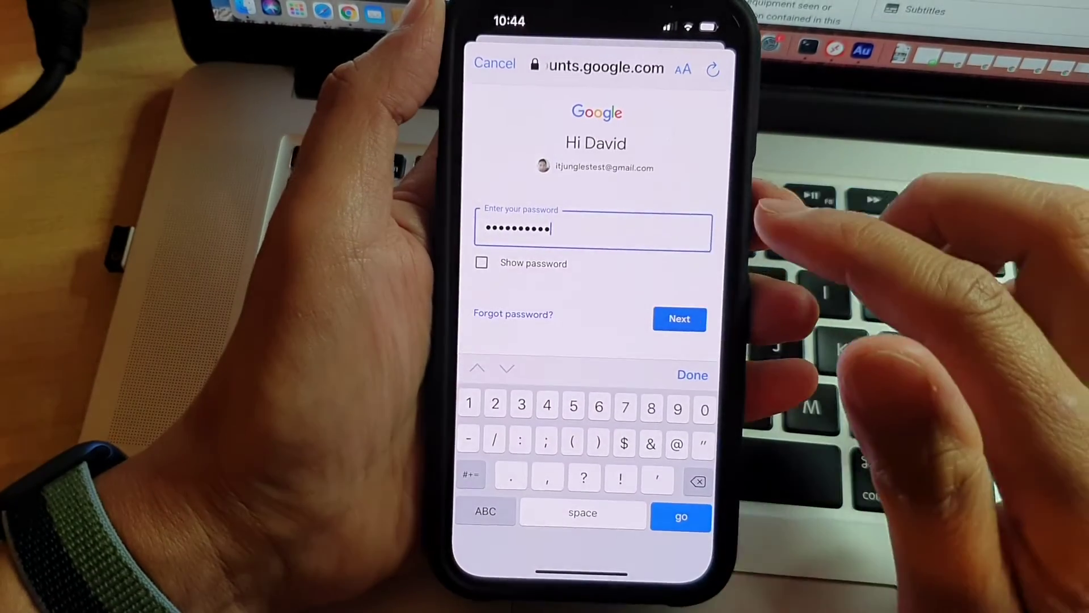
{"action": "left_click", "coordinate": [683, 330]}
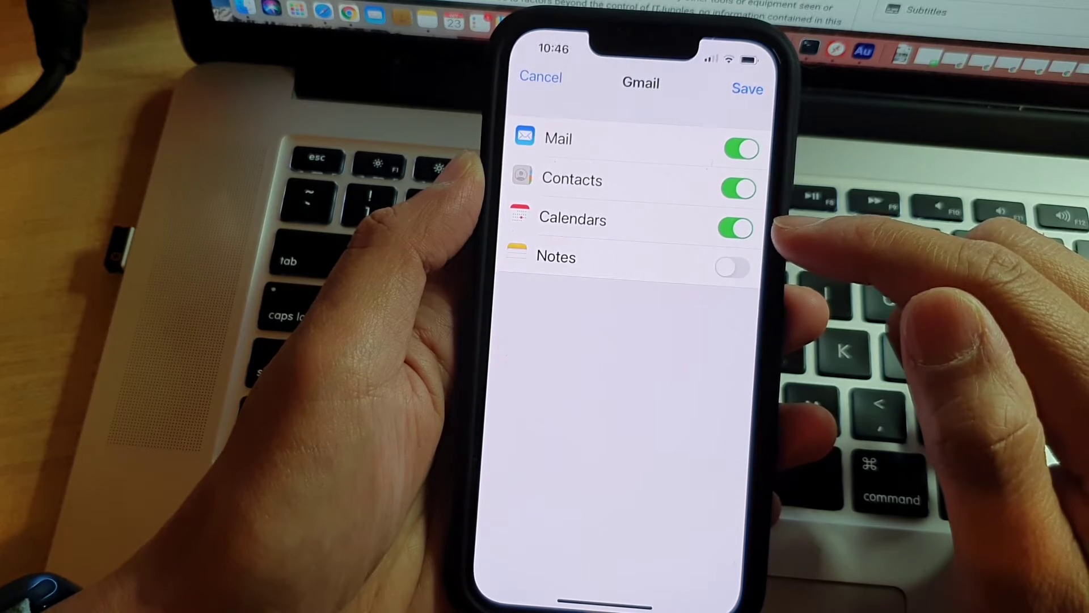
Turn Notes syncing on, keep Calendars on, and save the Gmail account
{"action": "left_click", "coordinate": [734, 229]}
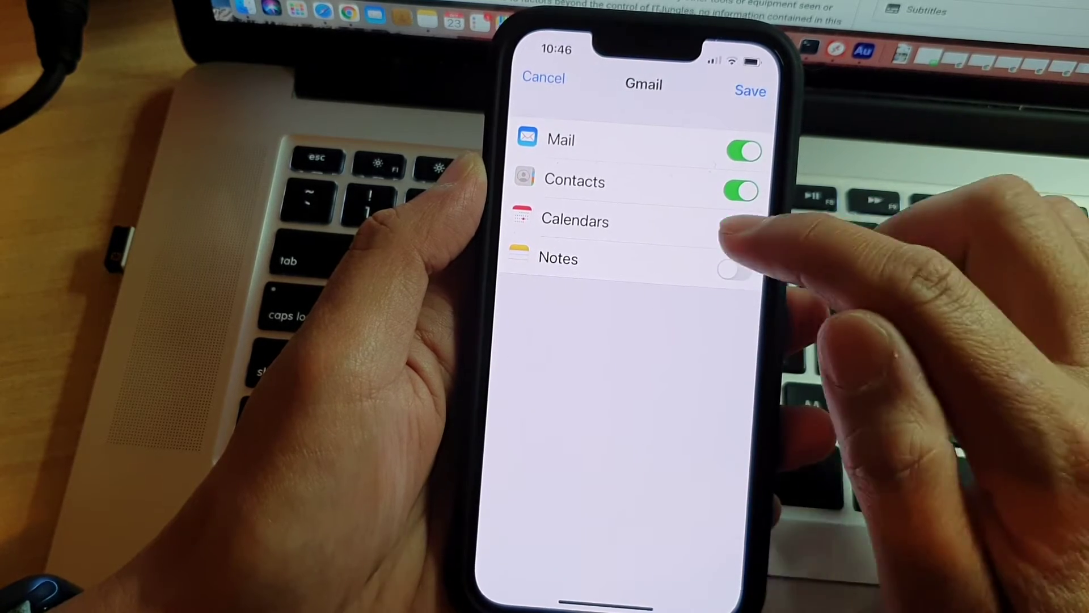
{"action": "left_click", "coordinate": [734, 269]}
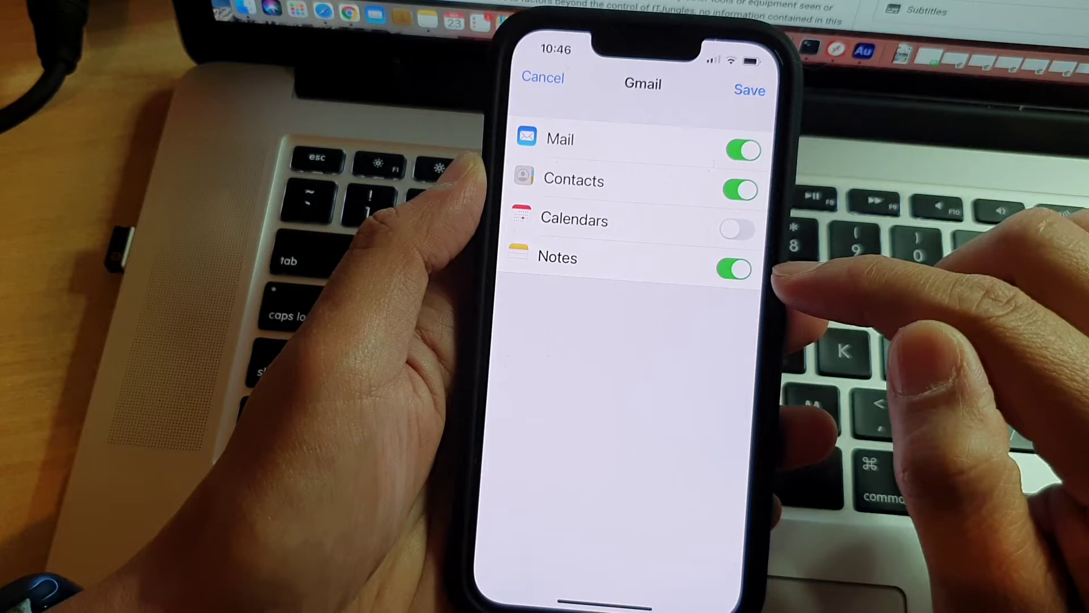
{"action": "left_click", "coordinate": [737, 230]}
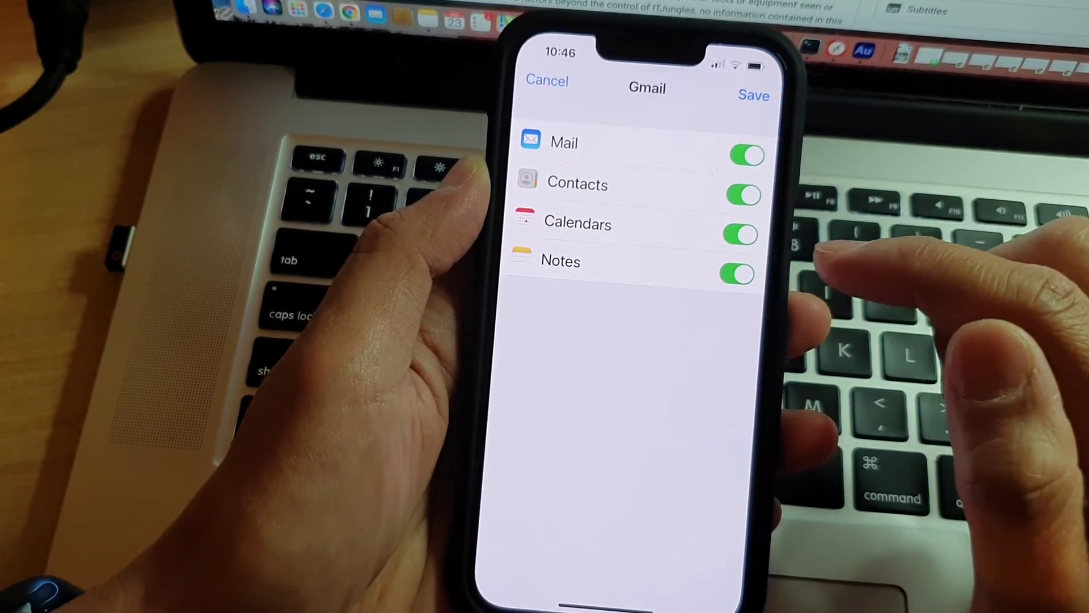
{"action": "left_click", "coordinate": [754, 95]}
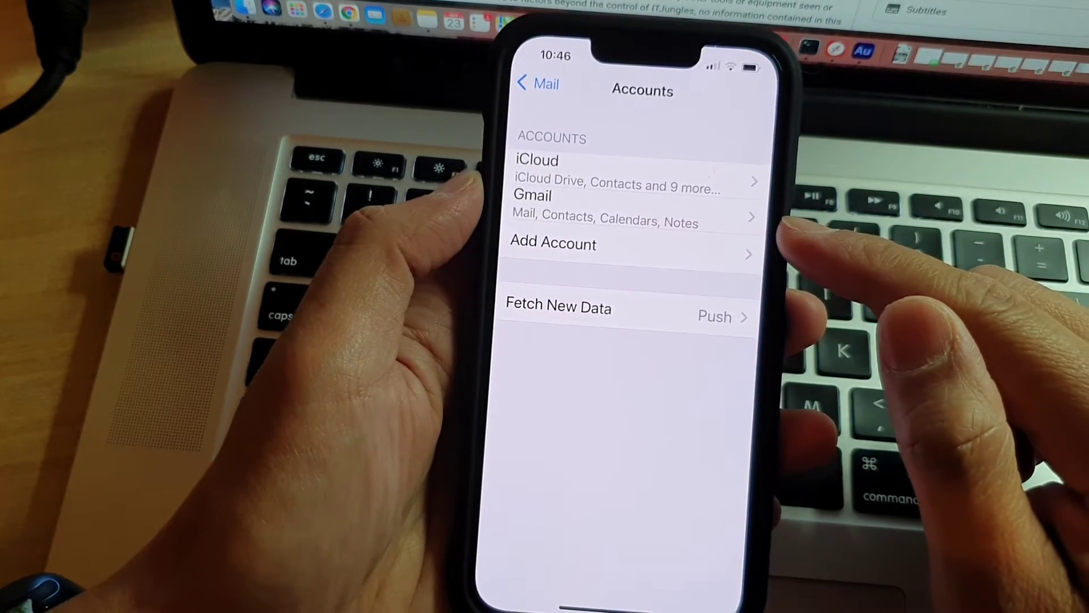
Close Settings, find the Mail icon on the Home Screen pages, and open Mail
{"action": "left_click_drag", "start_coordinate": [613, 606], "coordinate": [714, 459]}
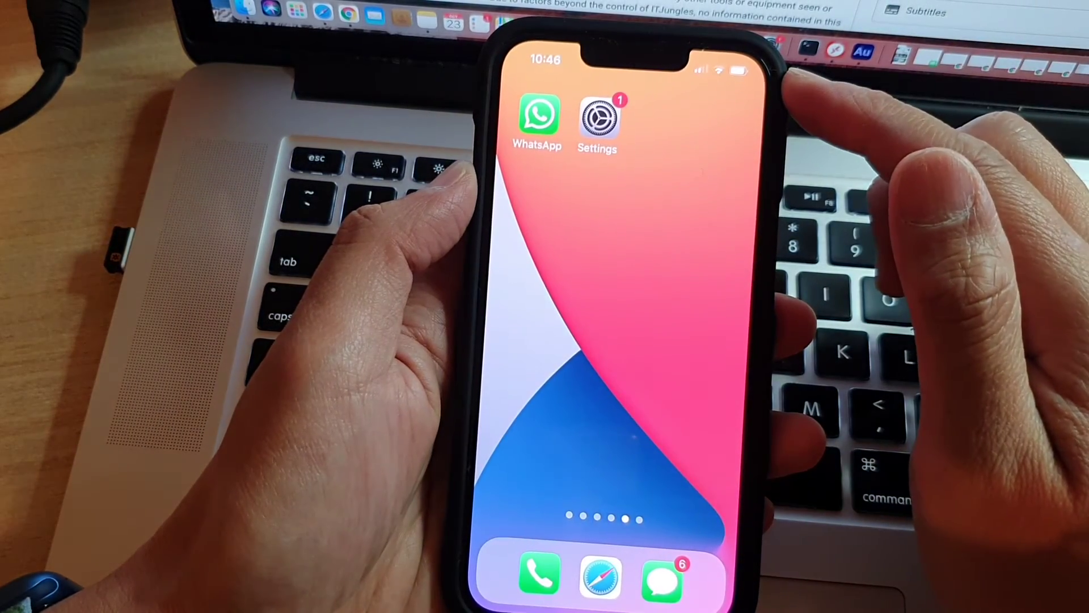
{"action": "left_click_drag", "start_coordinate": [651, 268], "coordinate": [724, 289]}
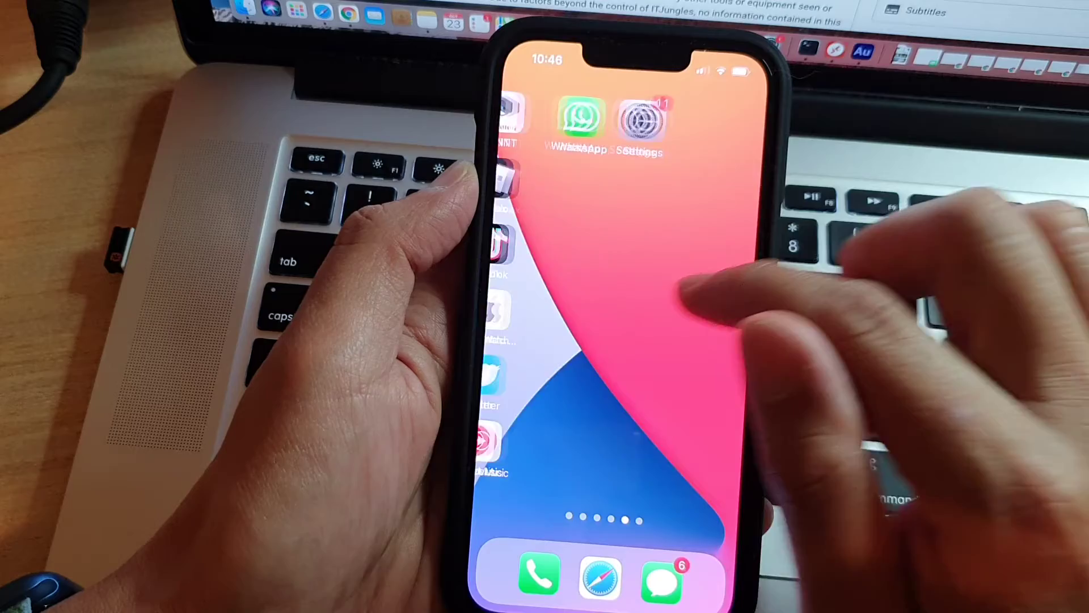
{"action": "left_click_drag", "start_coordinate": [655, 329], "coordinate": [705, 256]}
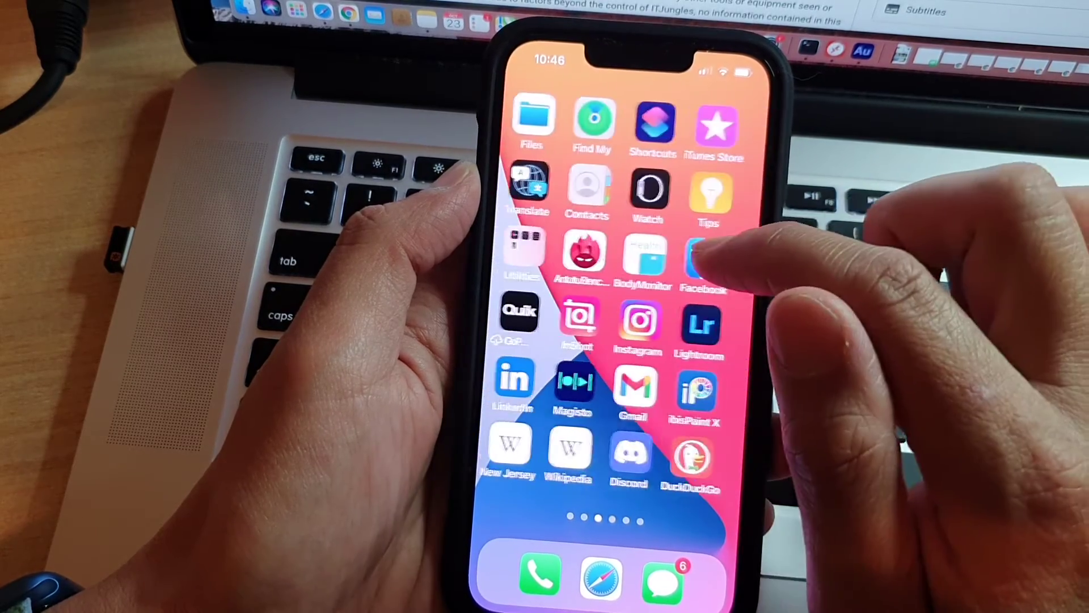
{"action": "left_click_drag", "start_coordinate": [621, 281], "coordinate": [803, 219]}
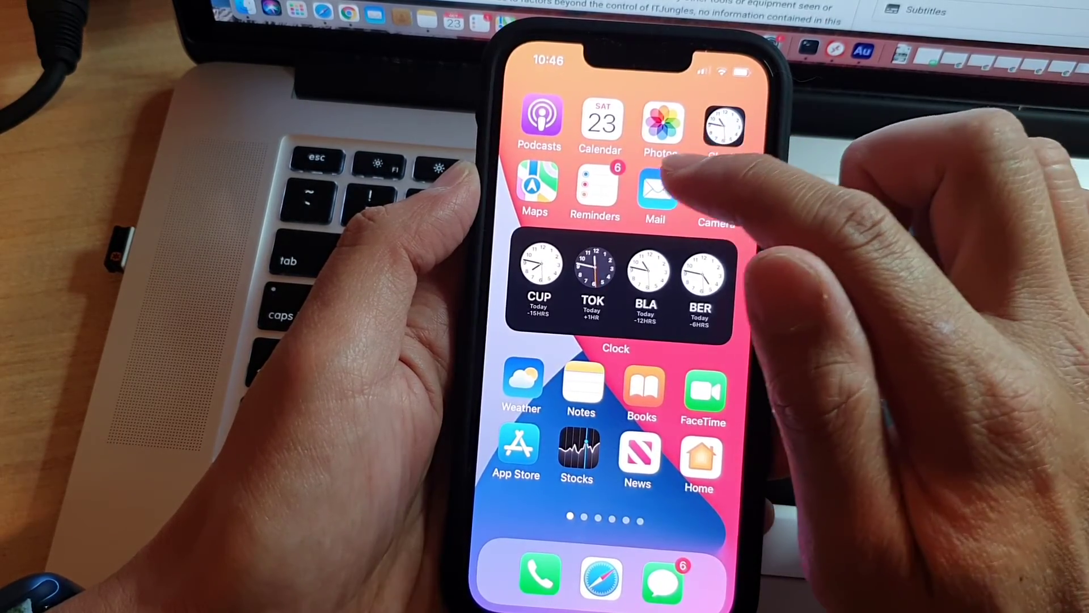
{"action": "left_click", "coordinate": [653, 189]}
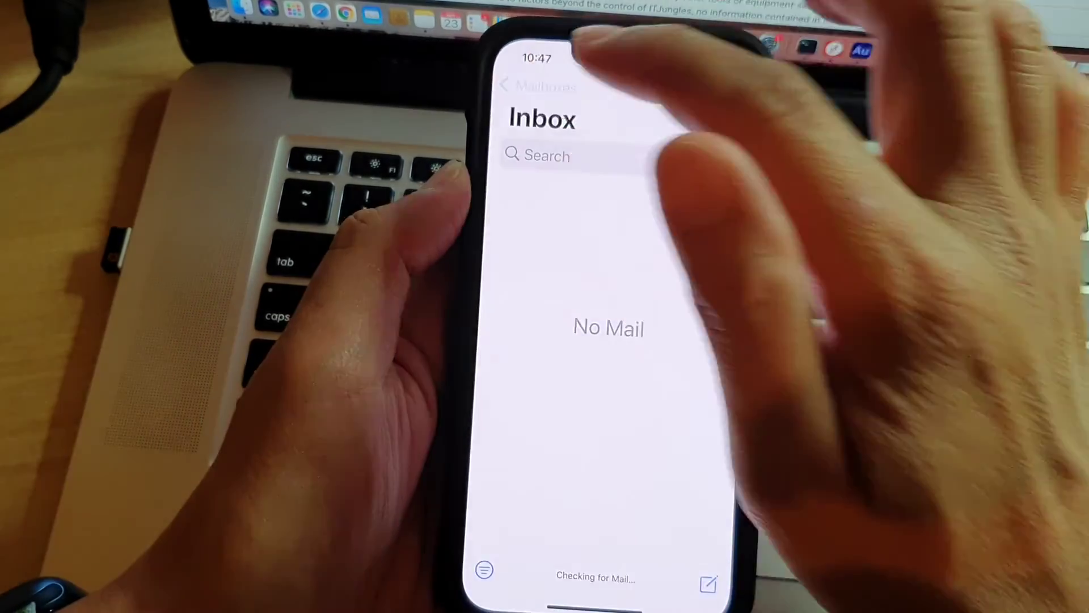
Check the Gmail mailboxes, refresh the Inbox to load 5744 messages, then close Mail
{"action": "left_click", "coordinate": [537, 84]}
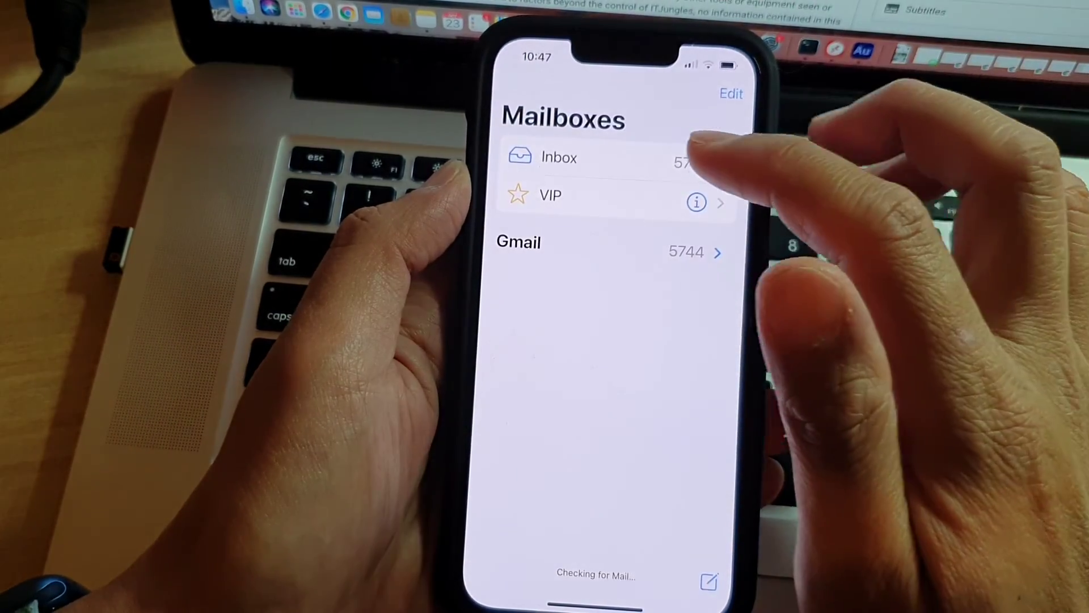
{"action": "left_click", "coordinate": [686, 157]}
{"action": "left_click_drag", "start_coordinate": [544, 204], "coordinate": [545, 290]}
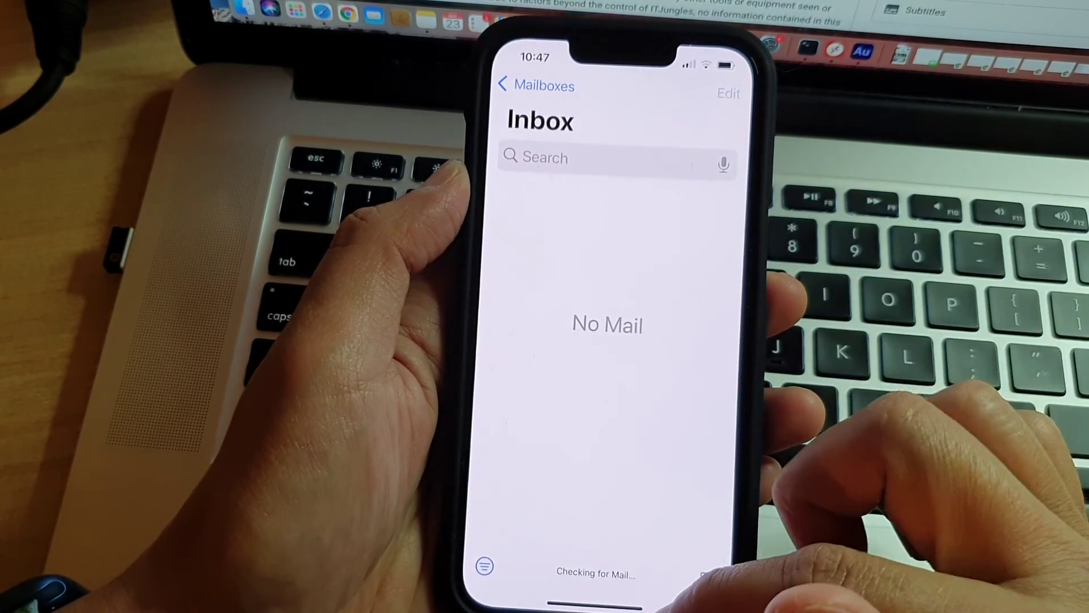
{"action": "left_click_drag", "start_coordinate": [596, 605], "coordinate": [596, 426]}
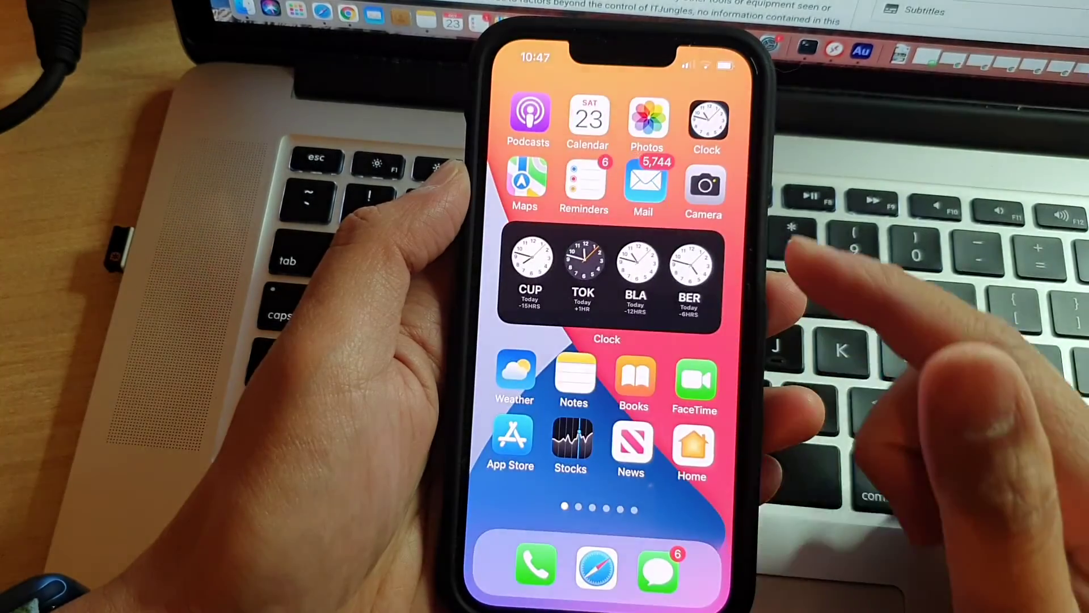